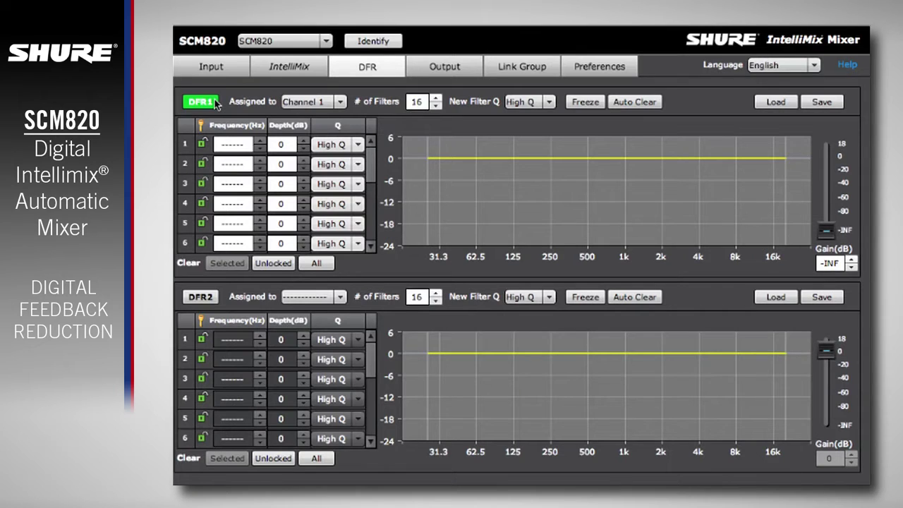
Step: Switch DFR1 off and back on in the DFR view, and toggle it again from the Channel 1 input strip
click(214, 103)
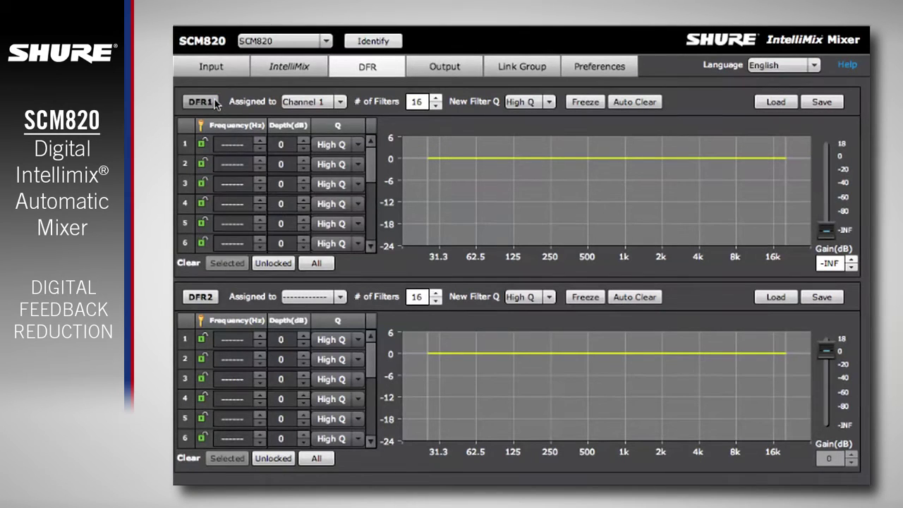
click(214, 102)
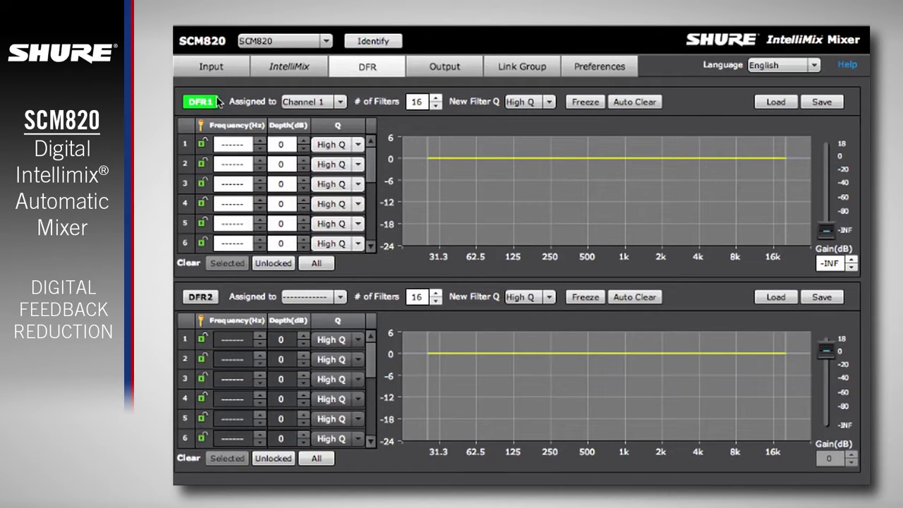
click(241, 71)
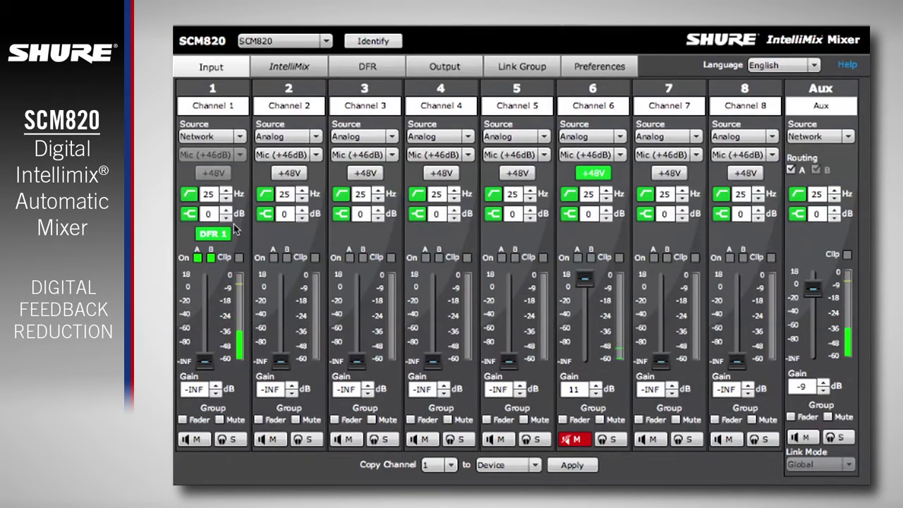
click(212, 235)
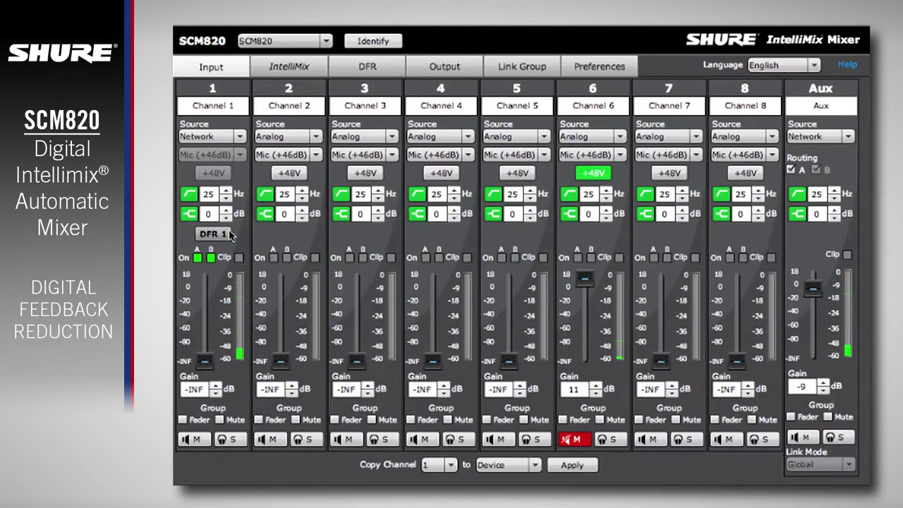
click(230, 234)
Step: Return to the feedback reduction settings and assign DFR2 to the Mix B Master output
click(383, 75)
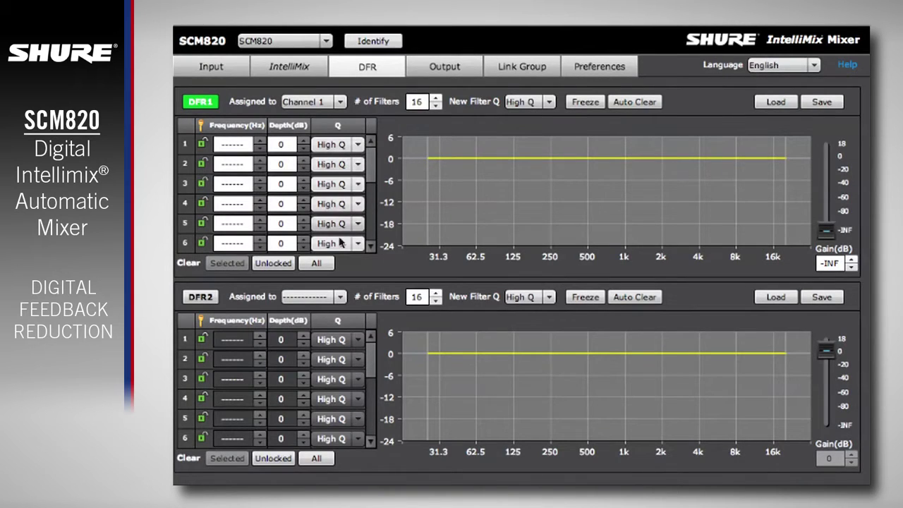
click(340, 297)
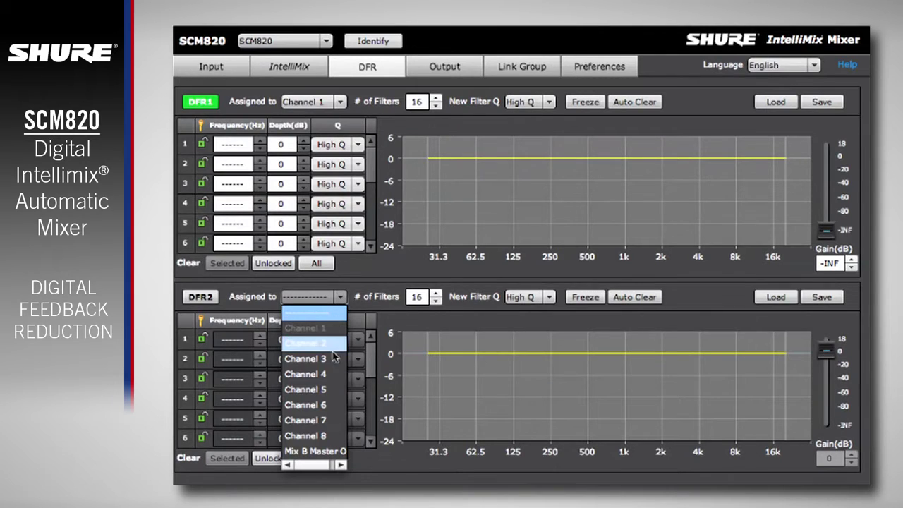
click(324, 451)
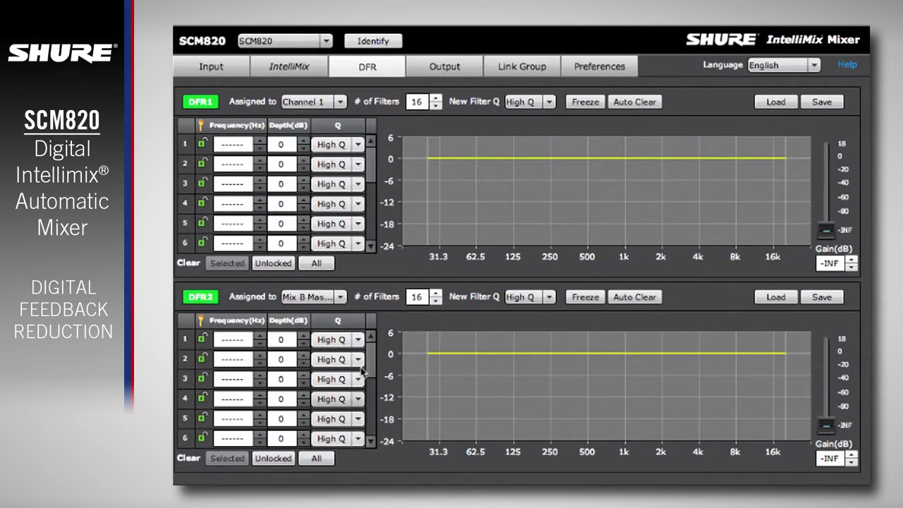
Step: Set the number of filters to 10 for both DFR1 and DFR2
double_click(422, 104)
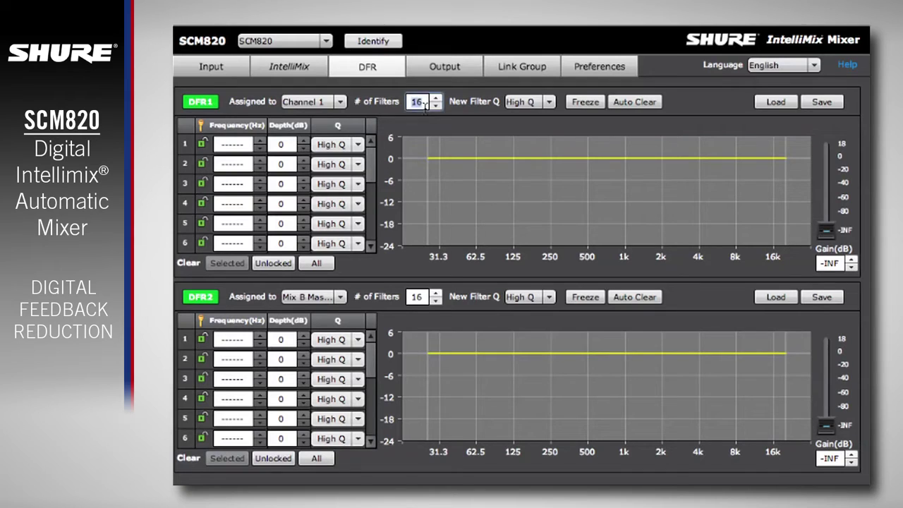
text(10)
key(Return)
double_click(417, 298)
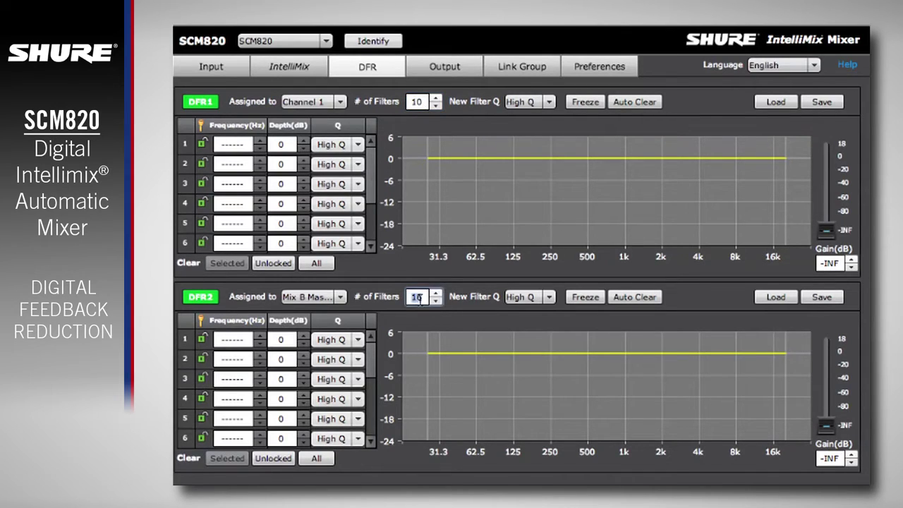
text(10)
key(Return)
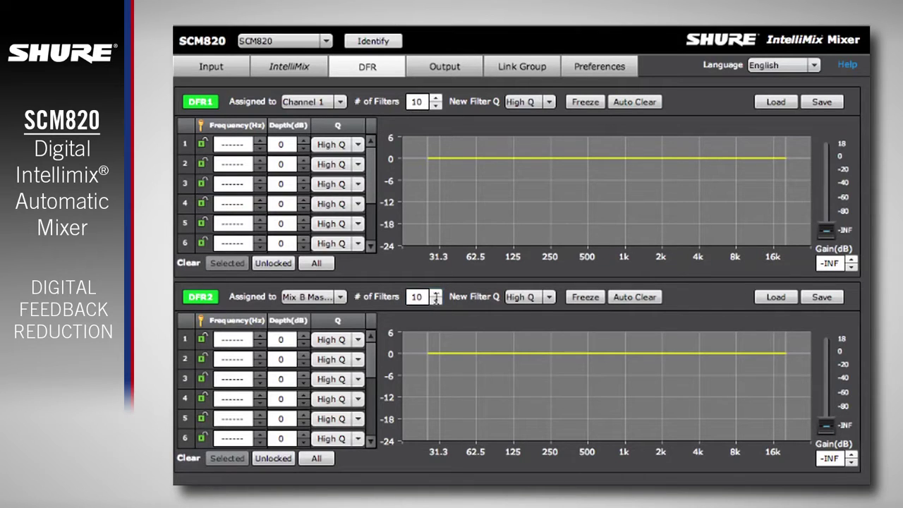
Step: Try Low Q as the new filter Q for DFR2, and return it to High Q
click(550, 298)
click(547, 313)
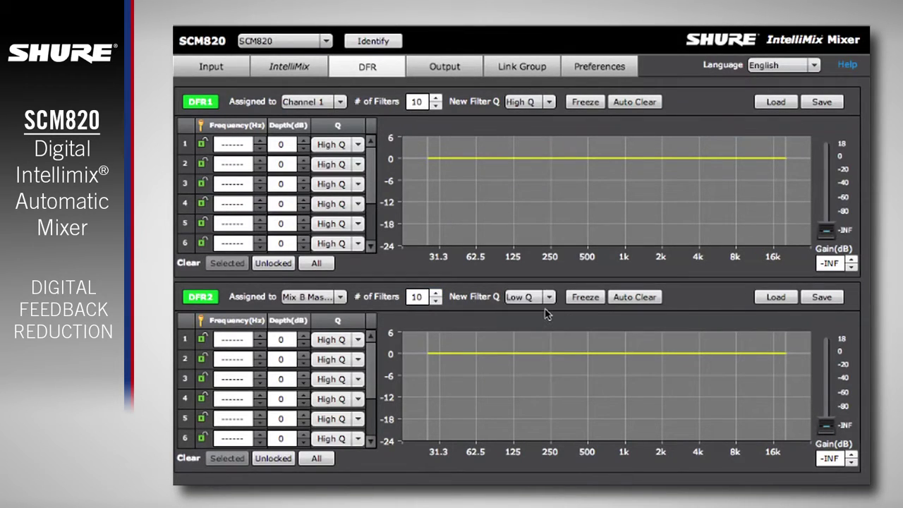
click(548, 298)
click(540, 327)
Step: Raise the gain of both DFR1 and DFR2 to 0 dB
drag(826, 230, 828, 157)
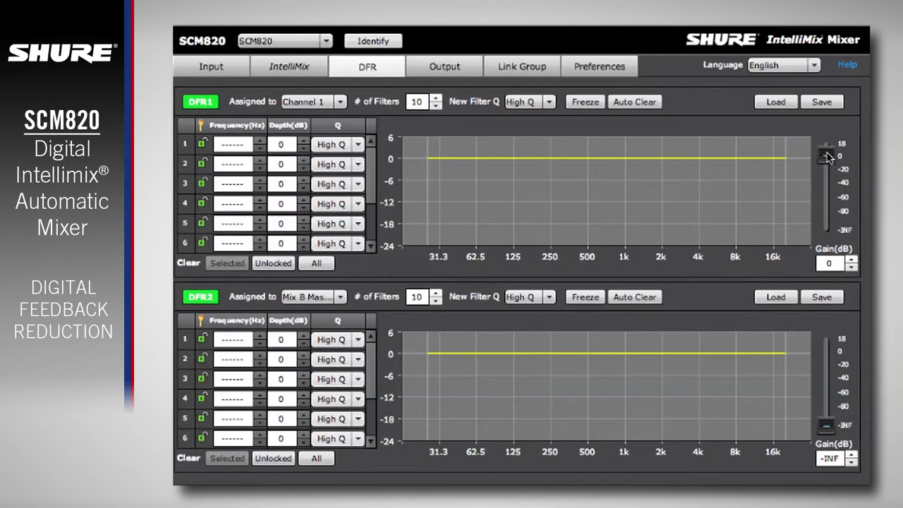
drag(826, 426, 827, 351)
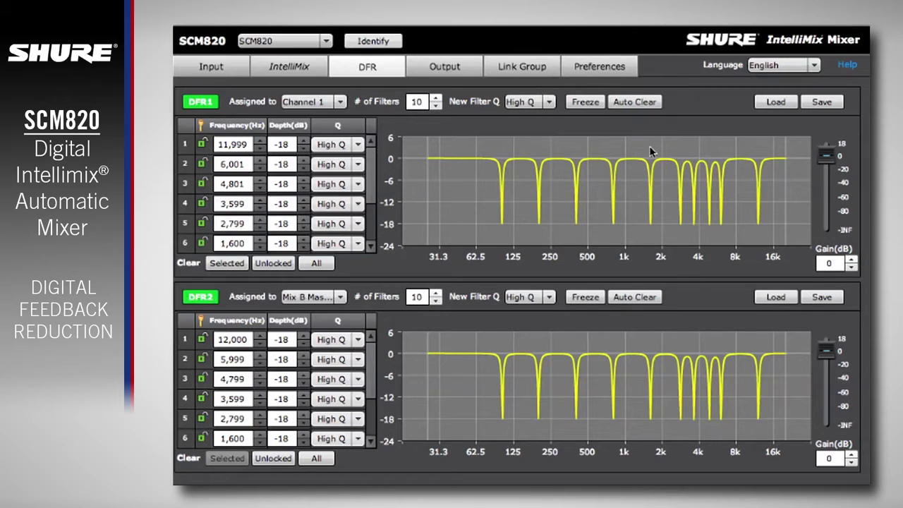
Step: Lock filters 1, 3 and 5 in the DFR1 filter list
click(204, 145)
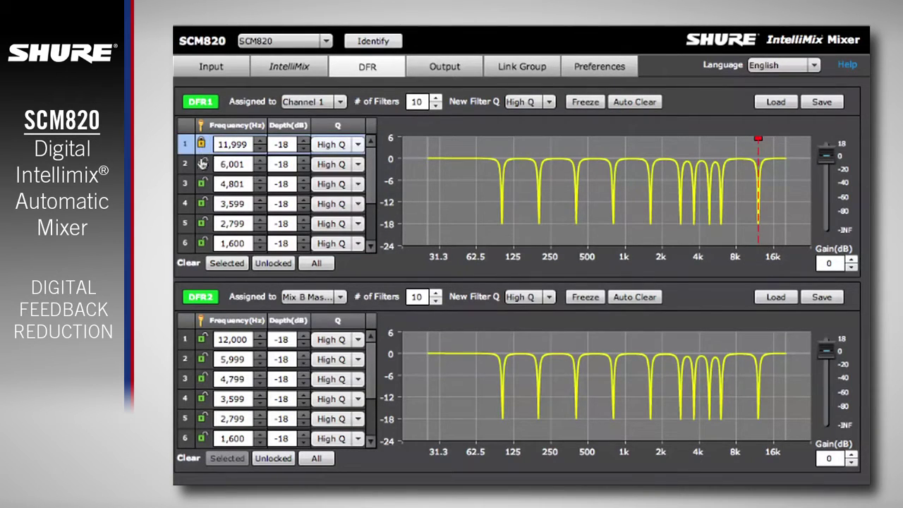
click(203, 183)
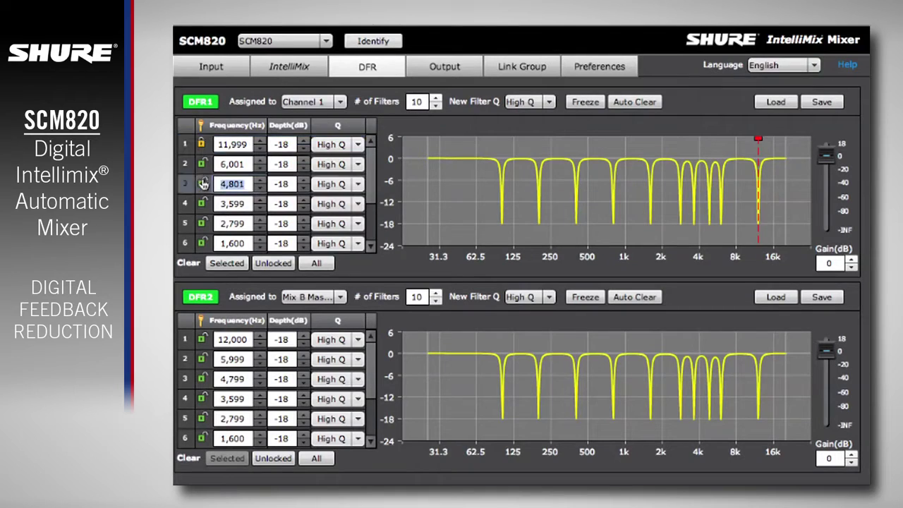
click(201, 223)
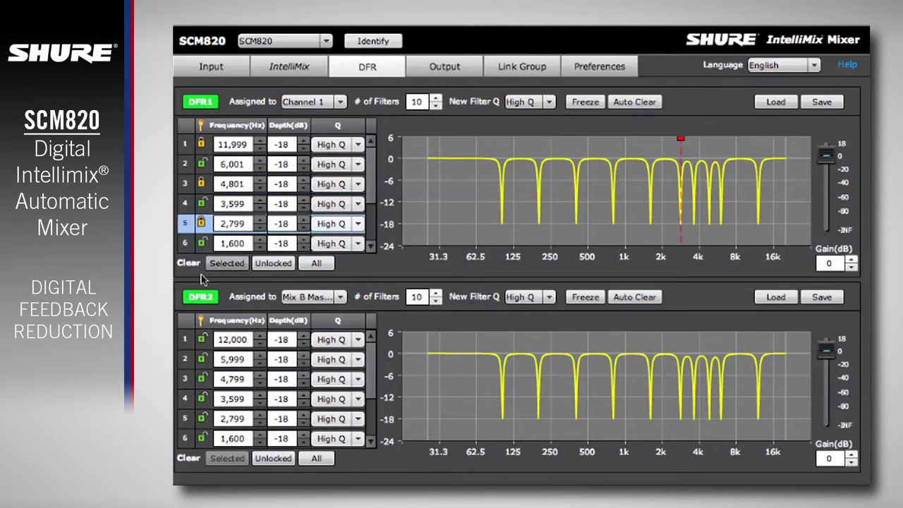
Step: Lock filters 1, 3, 5, 7 and 9 in the DFR2 filter list
click(202, 342)
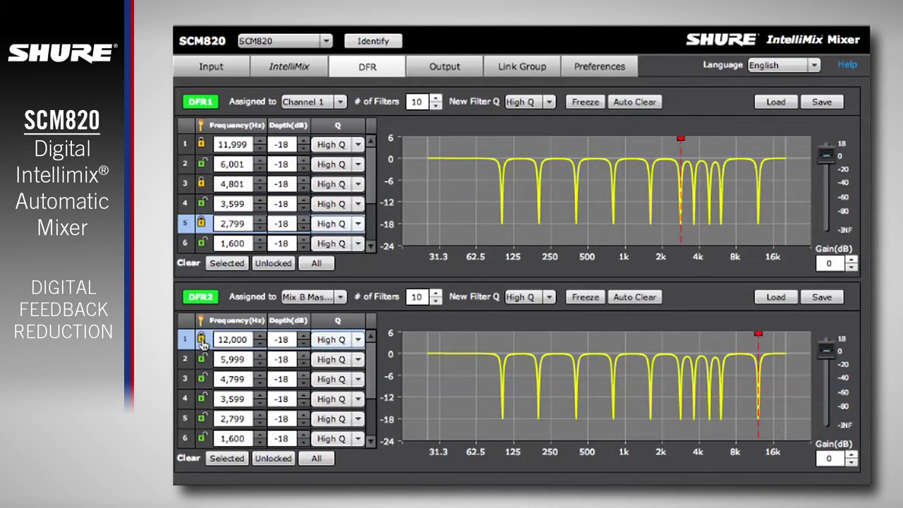
click(202, 380)
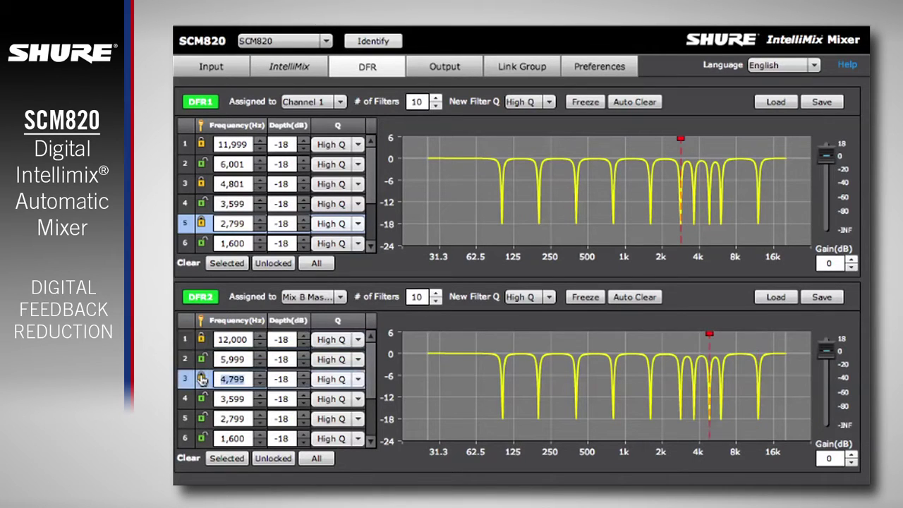
click(203, 419)
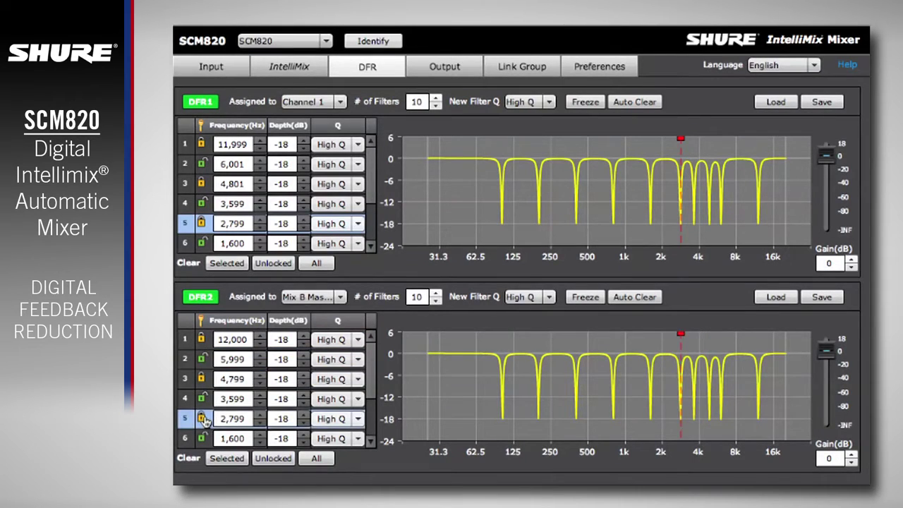
scroll(203, 419, down, 2)
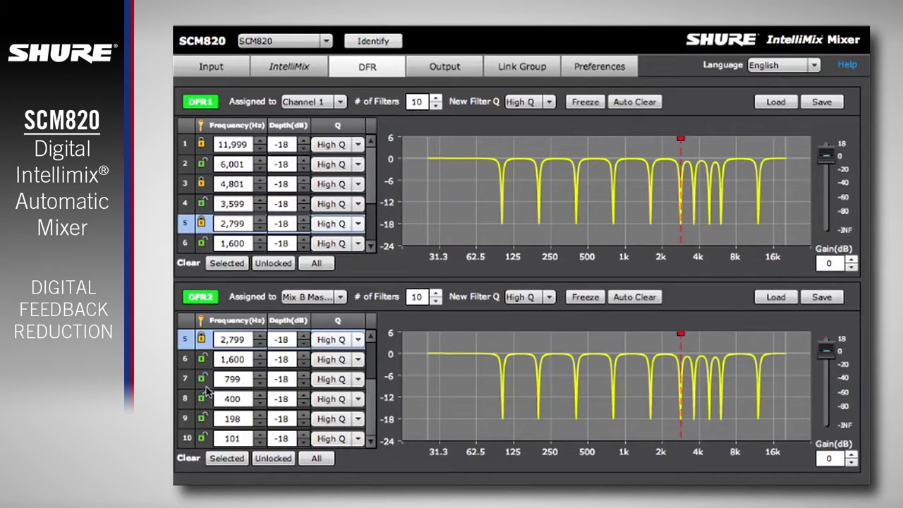
click(203, 379)
click(202, 418)
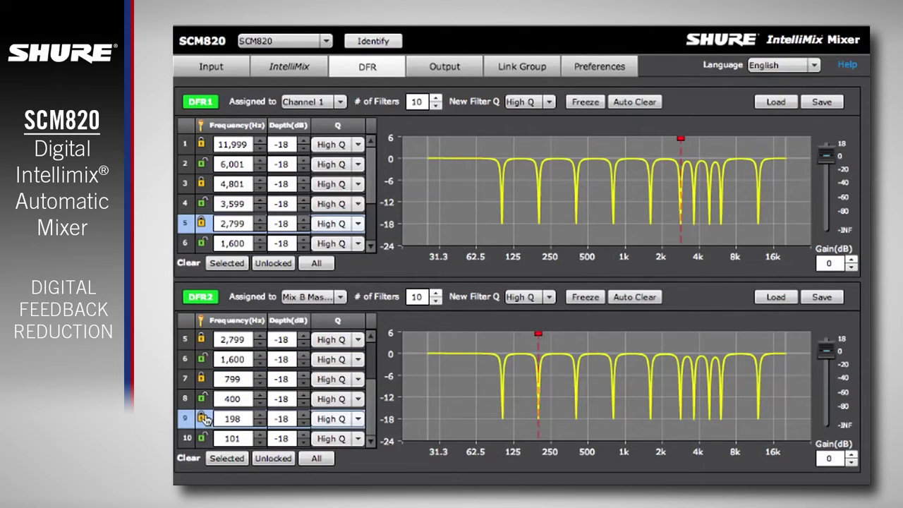
Step: Adjust DFR2 filter 9 to a frequency of 205 Hz, a depth of -15 dB and Low Q
click(260, 415)
click(261, 415)
click(260, 415)
click(260, 415)
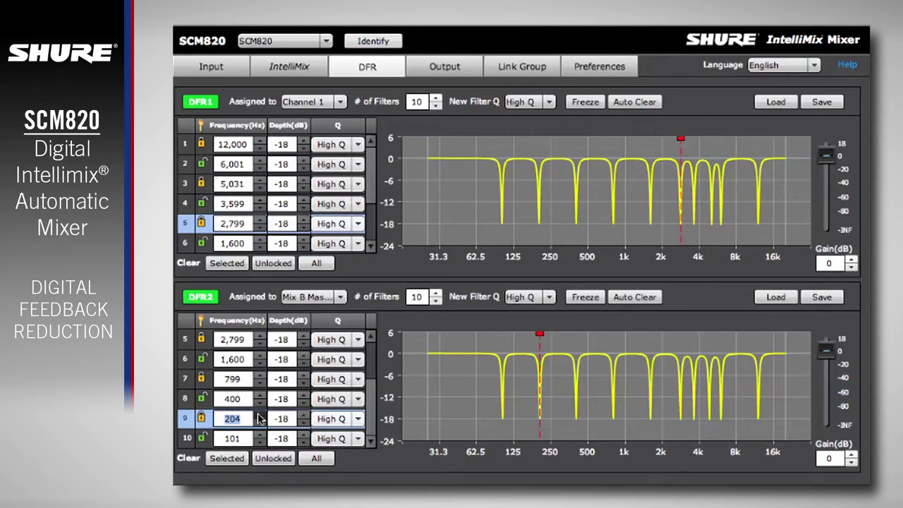
click(261, 415)
click(305, 414)
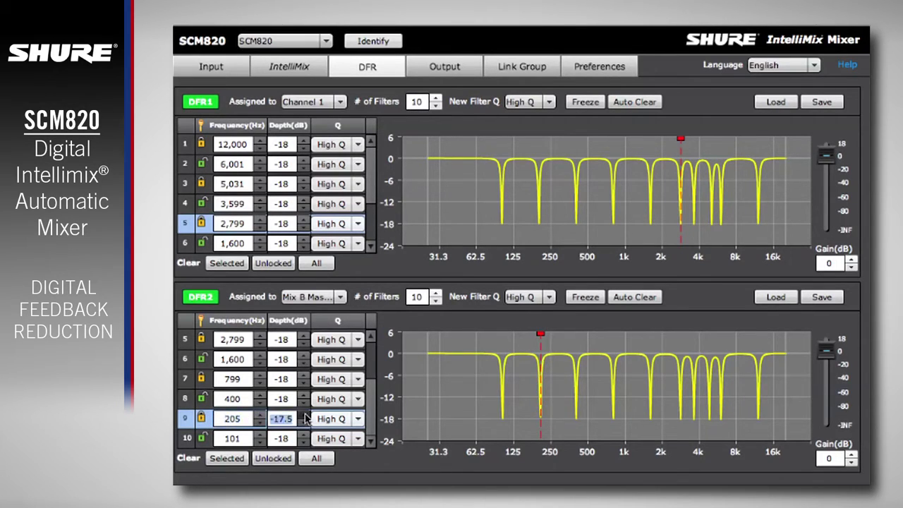
click(305, 414)
click(304, 415)
click(344, 419)
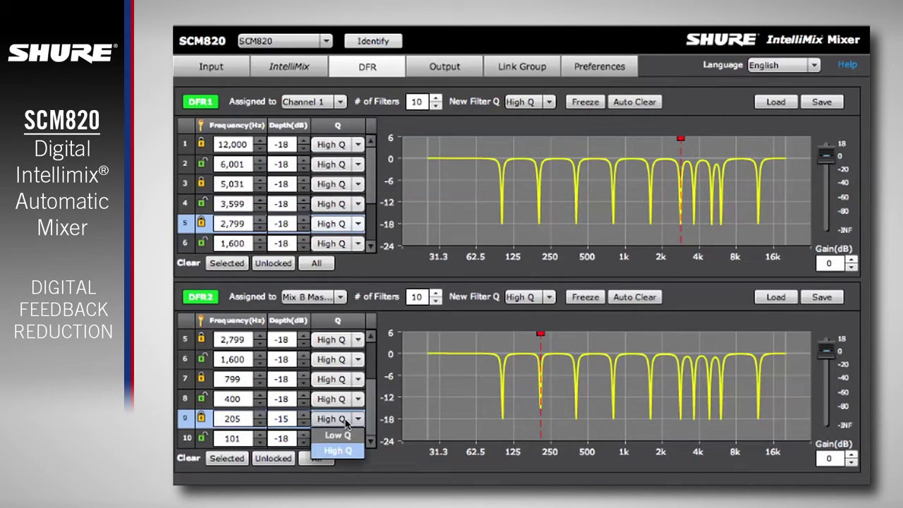
click(346, 437)
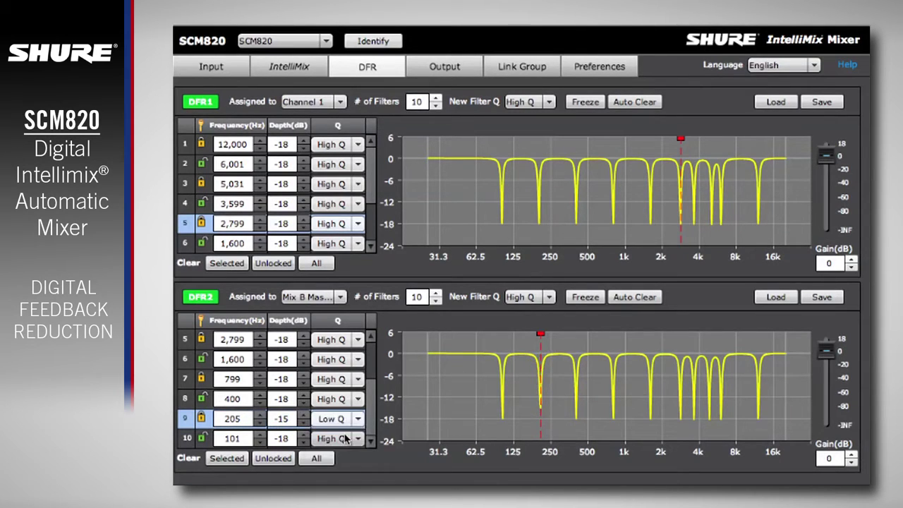
Step: Adjust DFR2 filter 8 to a depth of -16 dB and a frequency of 405 Hz
click(302, 396)
click(302, 396)
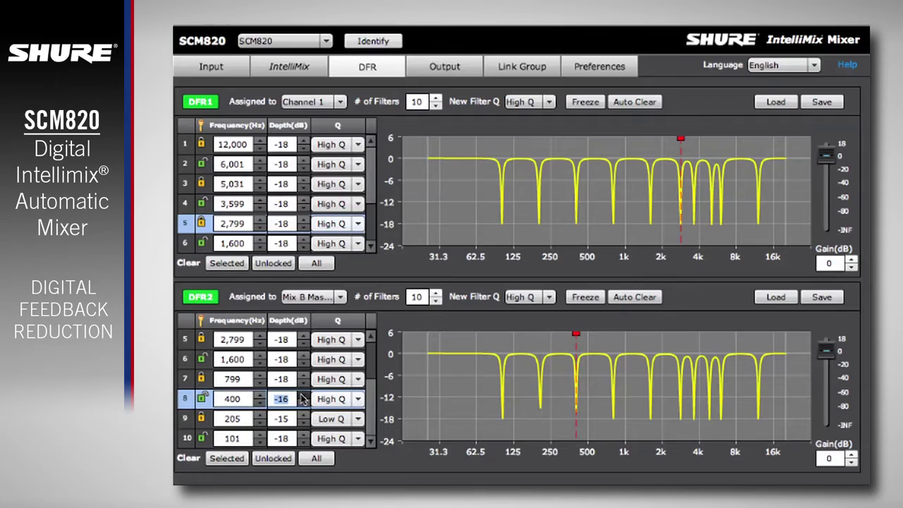
click(260, 396)
click(261, 395)
click(262, 395)
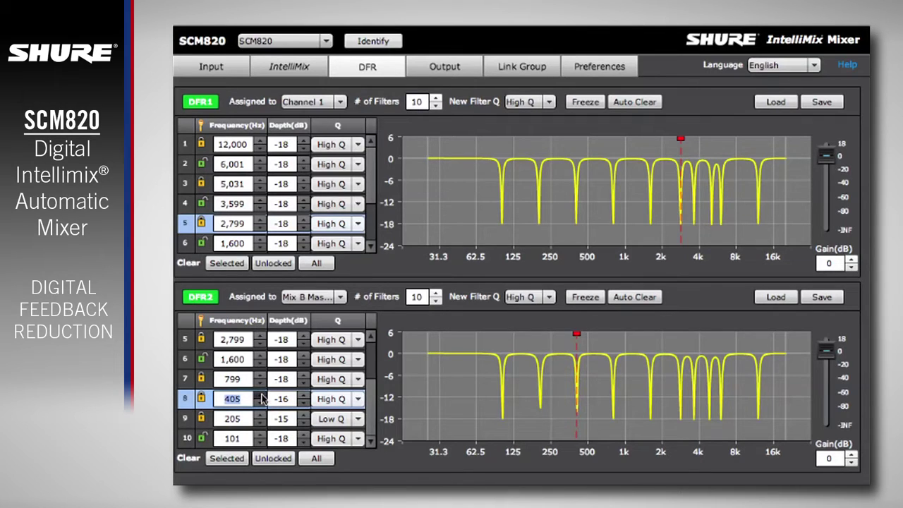
Step: Raise the frequency of DFR2 filter 6 to 1,650 Hz
click(265, 357)
click(265, 359)
click(265, 359)
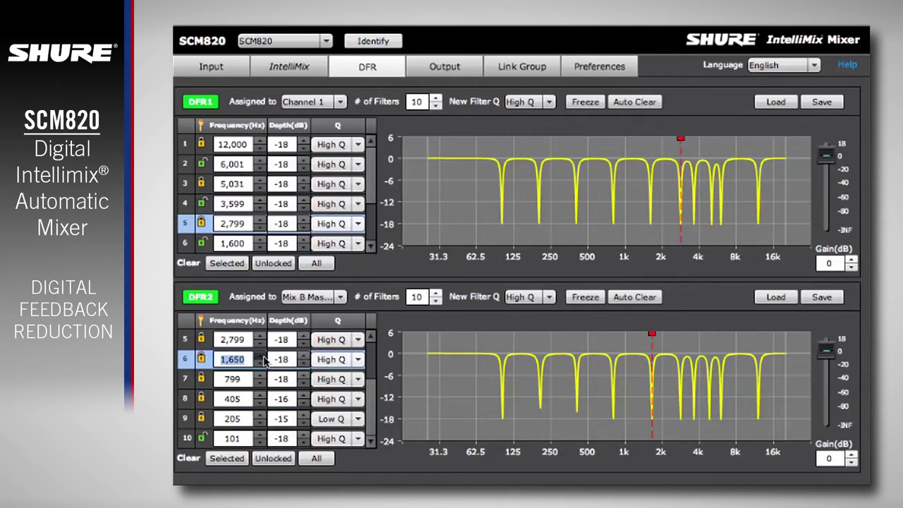
Step: Raise the frequency of DFR1 filter 6 to 1,650 Hz
click(266, 241)
click(265, 242)
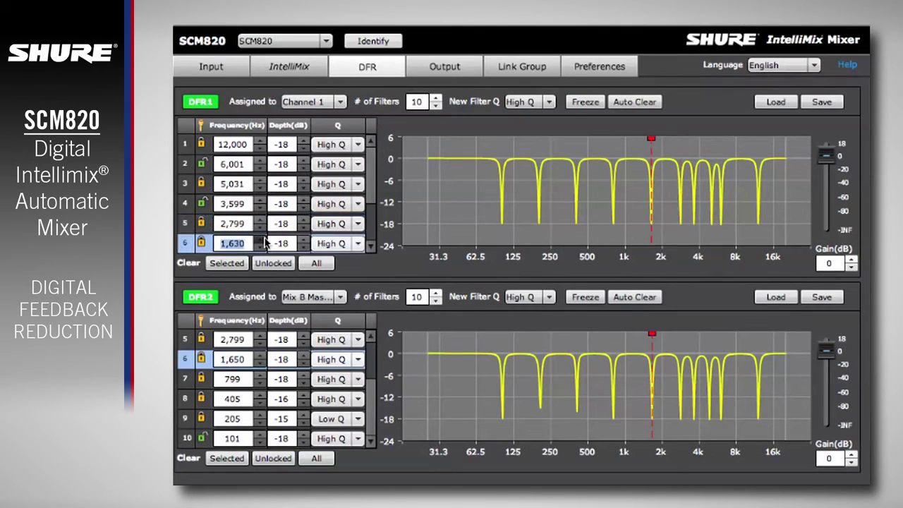
click(266, 242)
click(265, 241)
click(265, 241)
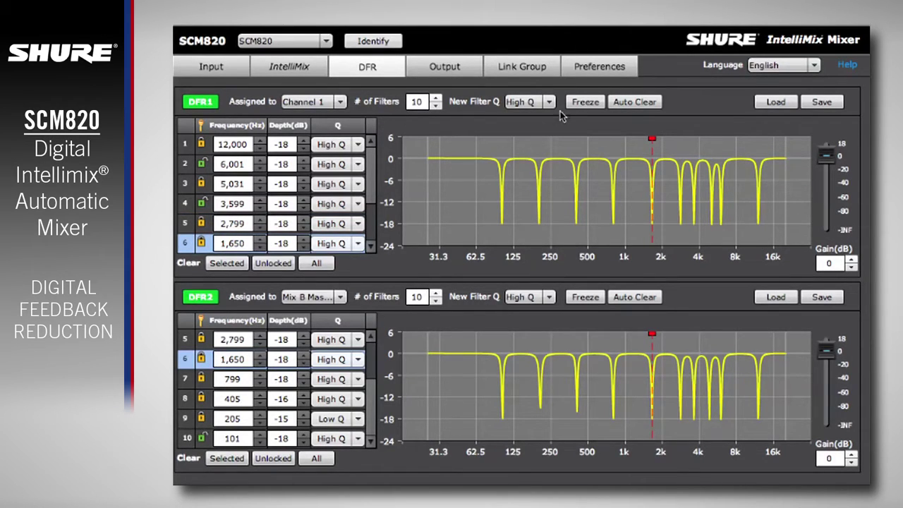
Step: Freeze the filters of both DFR1 and DFR2
click(579, 105)
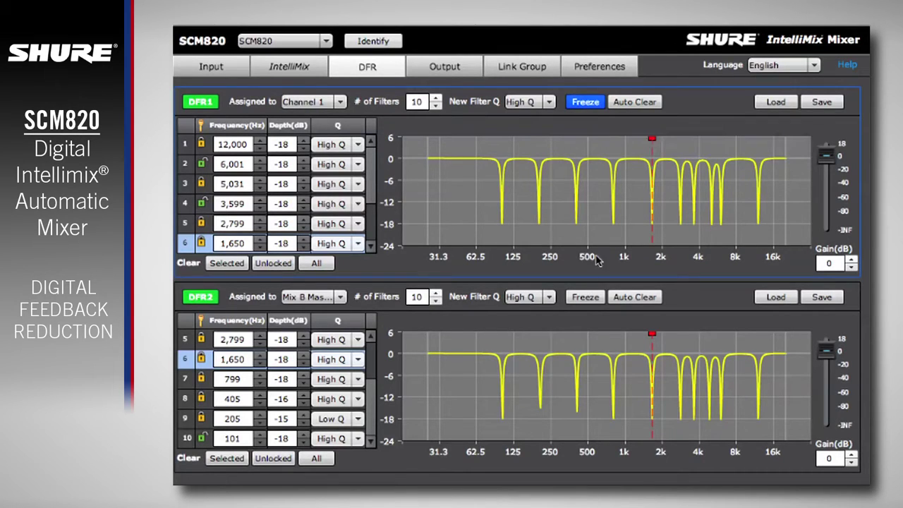
click(593, 299)
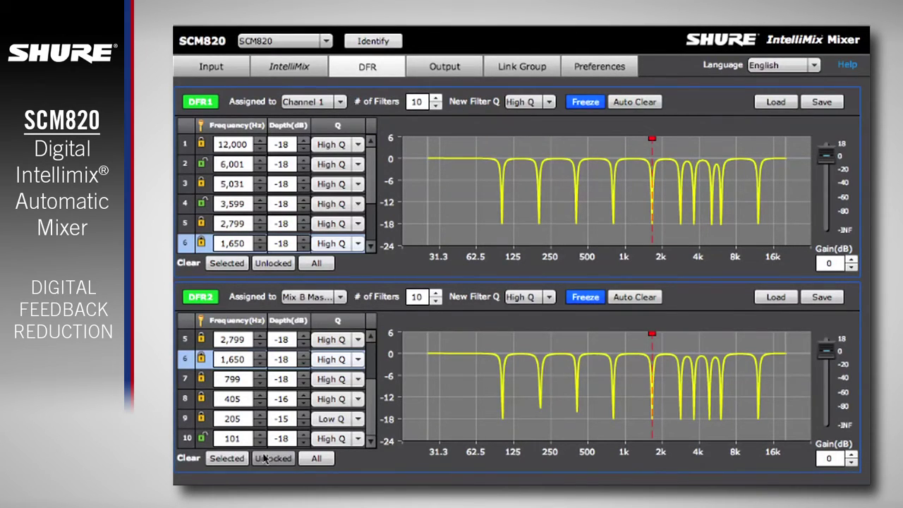
Step: Clear all filters of DFR2, including the locked ones, and confirm the clearing
click(317, 458)
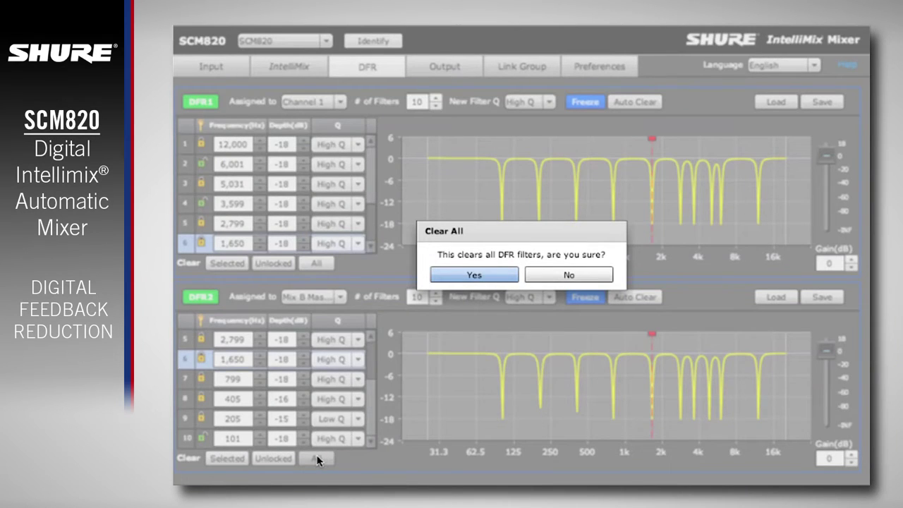
click(498, 275)
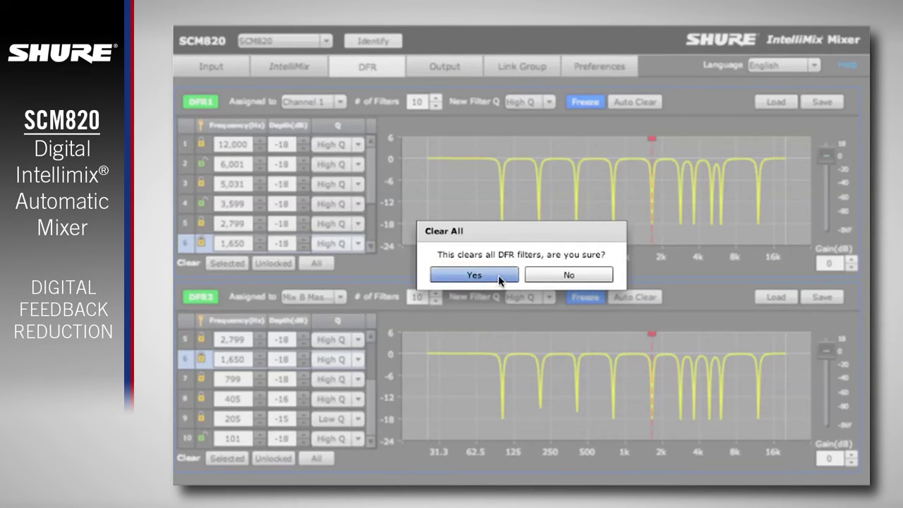
click(498, 275)
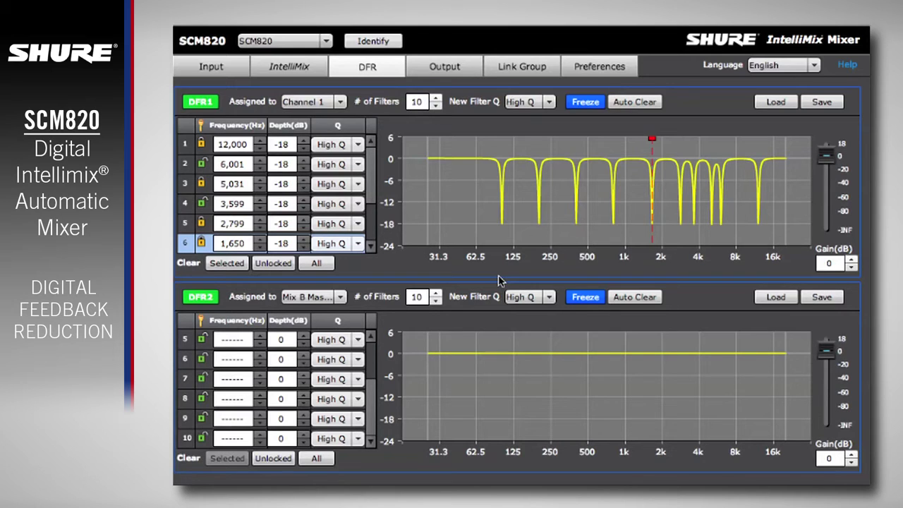
Step: Enable Auto Clear for DFR1 on timeout, with the timeout set to 2 hours and 15 minutes
click(659, 103)
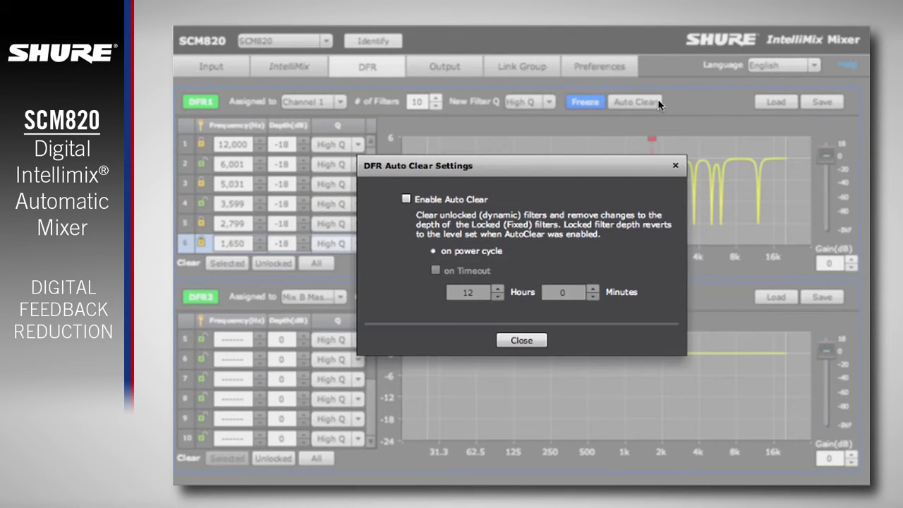
click(406, 201)
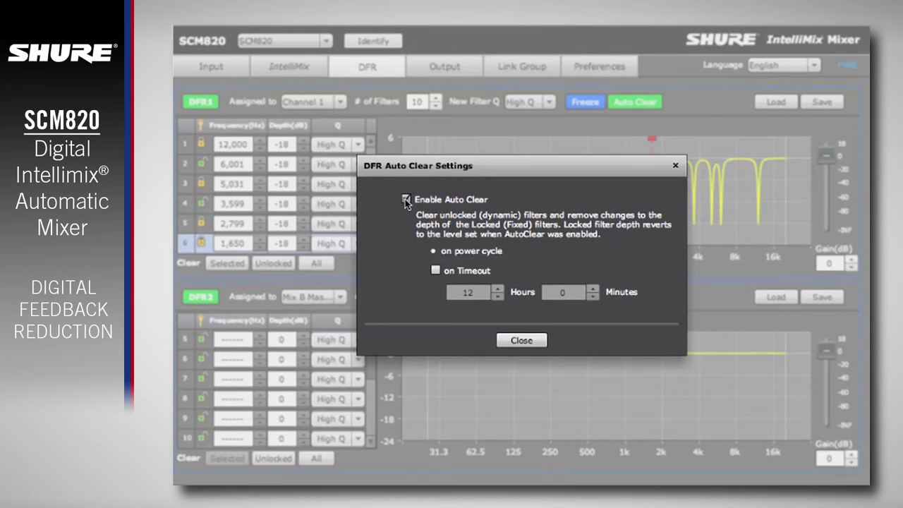
click(436, 271)
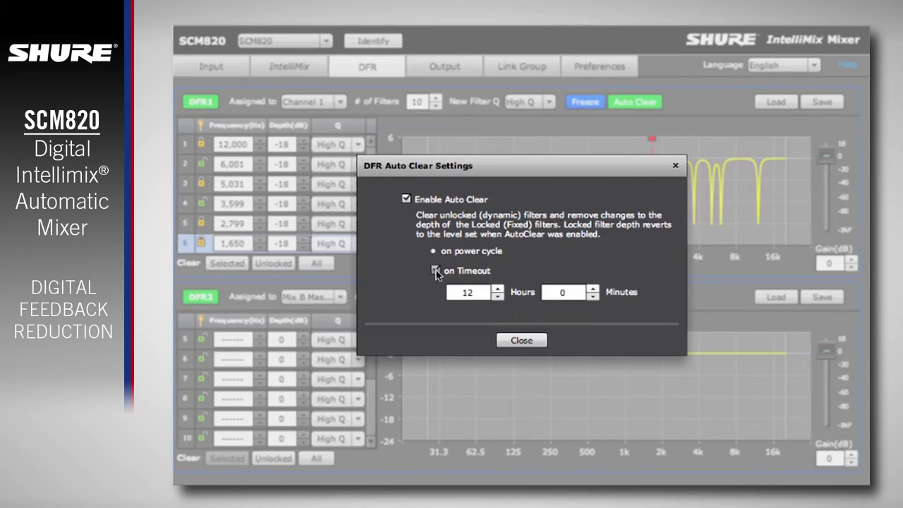
double_click(463, 292)
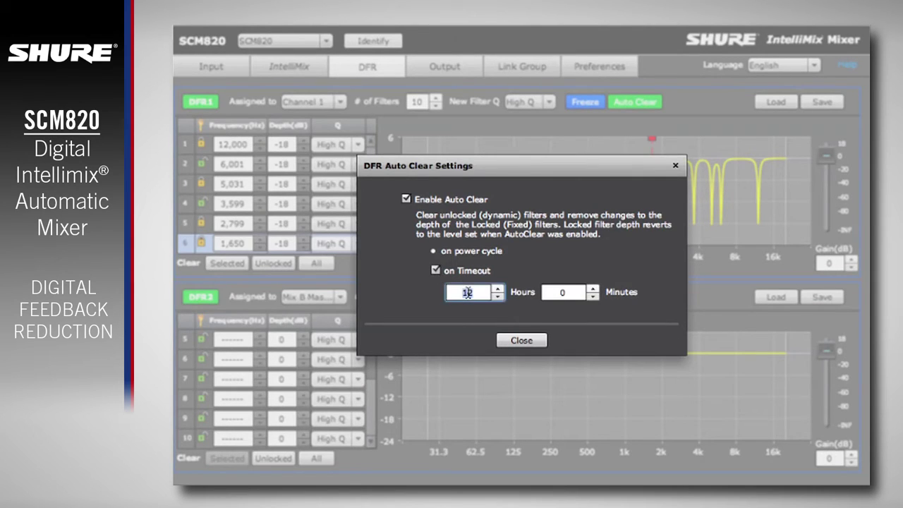
text(2)
key(Return)
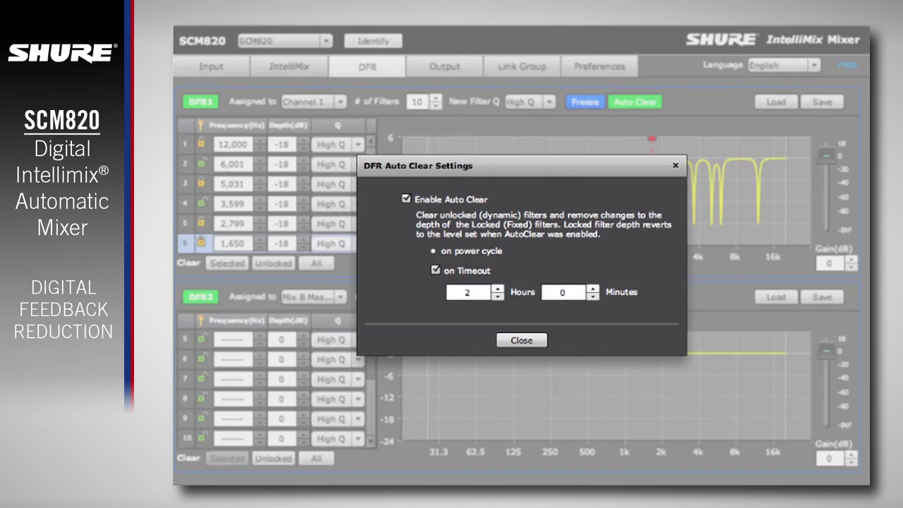
double_click(557, 293)
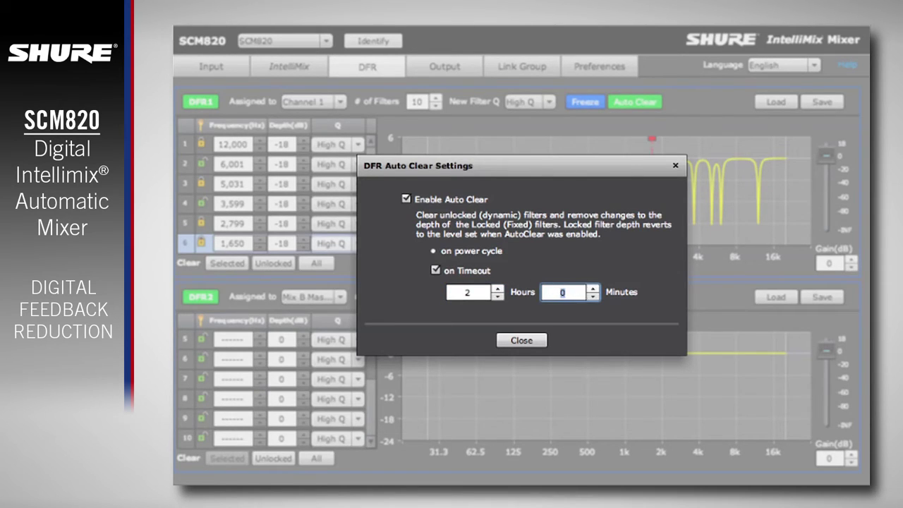
text(15)
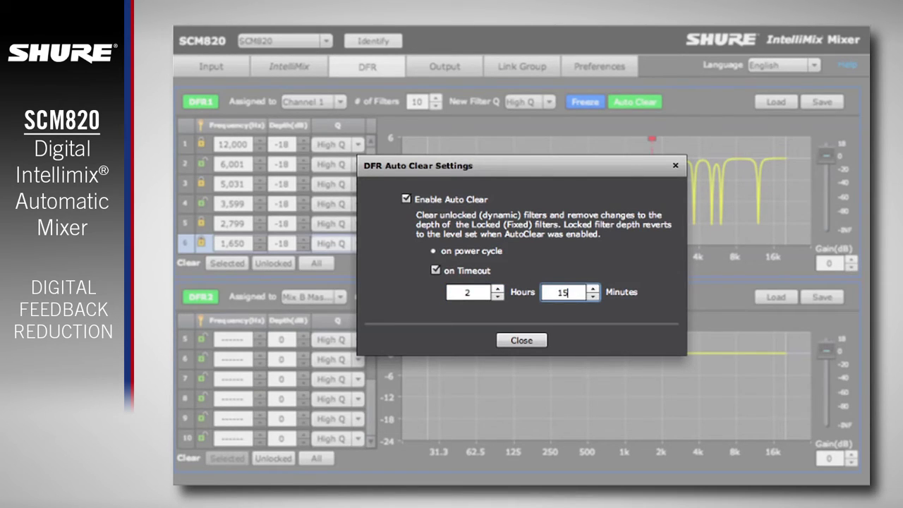
click(522, 340)
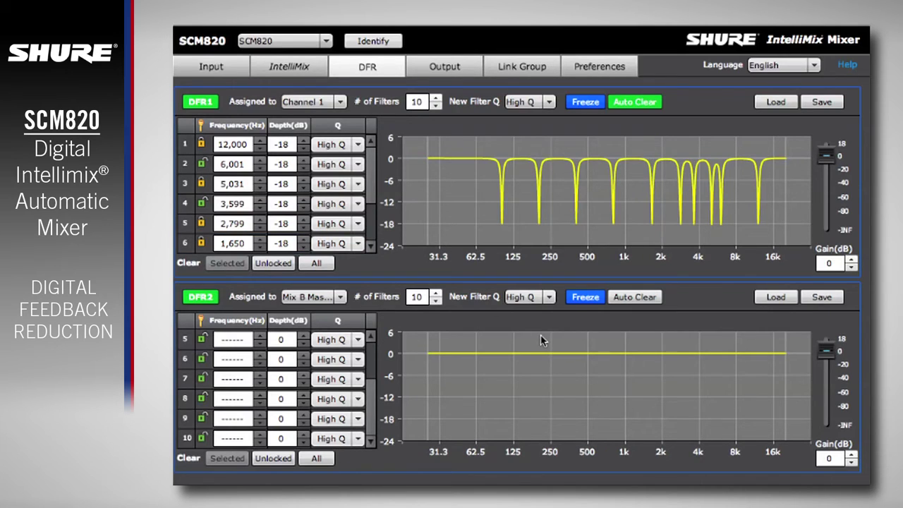
Step: Save the DFR1 filter settings to the Desktop as DFR1.dfr and clear all DFR1 filters, confirming the clearing
click(837, 103)
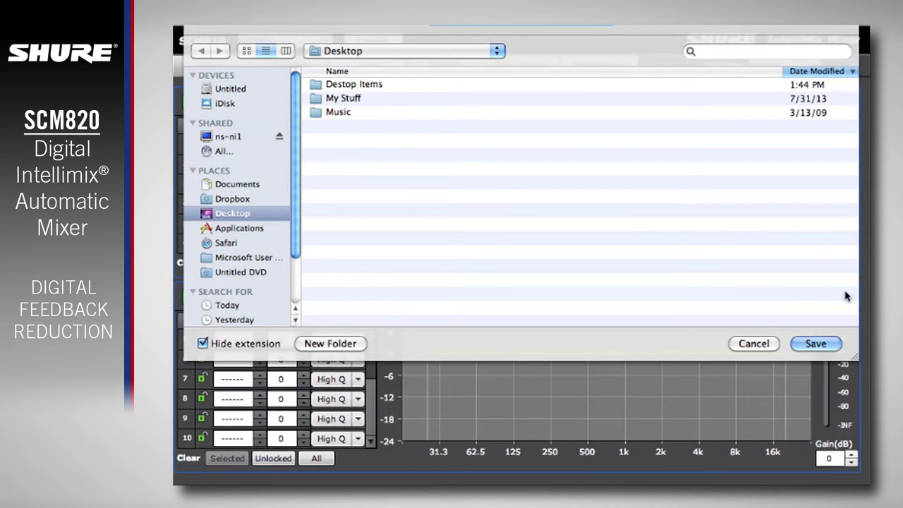
click(828, 345)
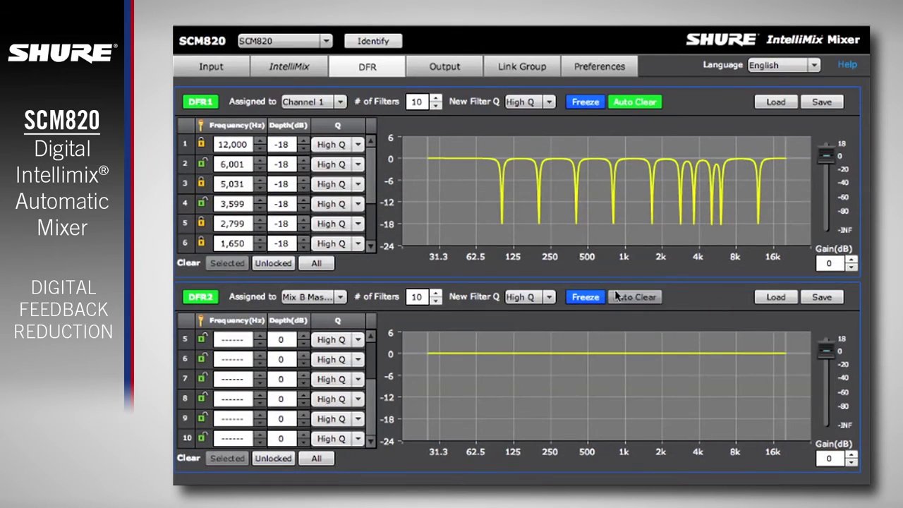
click(329, 263)
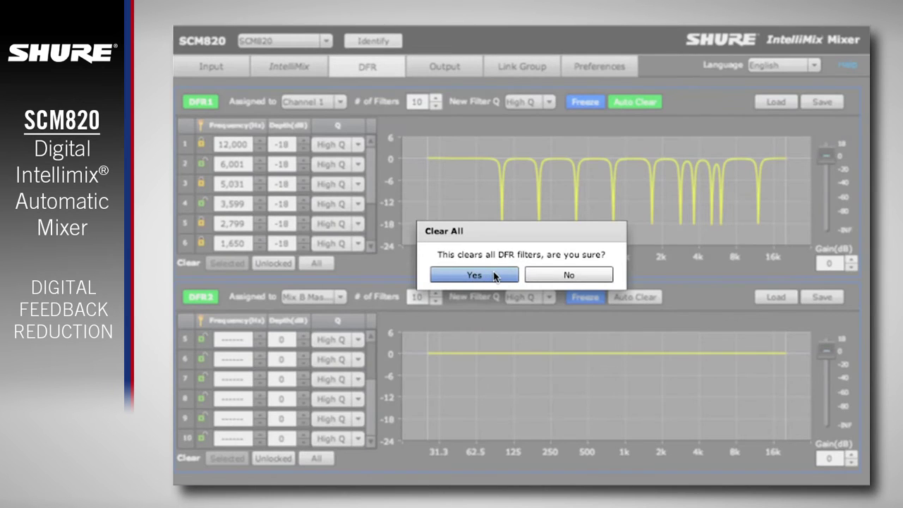
click(496, 276)
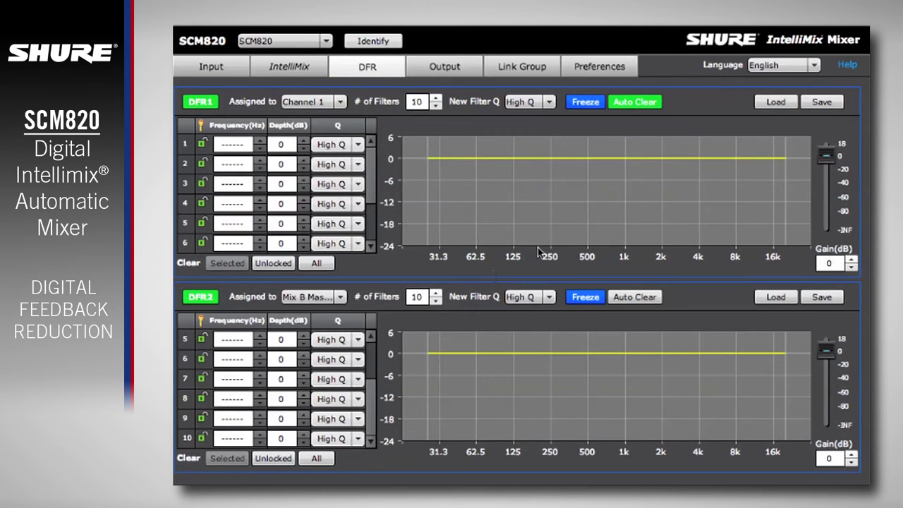
Step: Load the saved filter file DFR1.dfr from the Desktop into DFR1
click(790, 106)
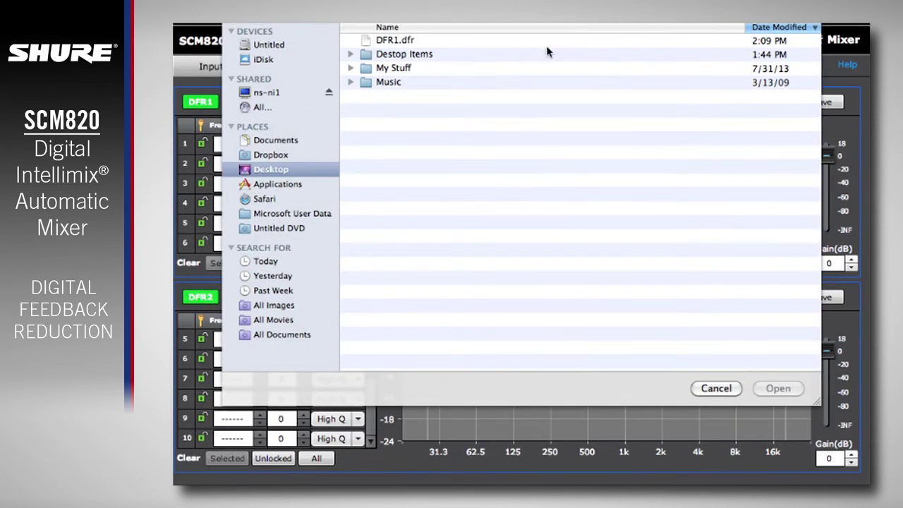
click(453, 40)
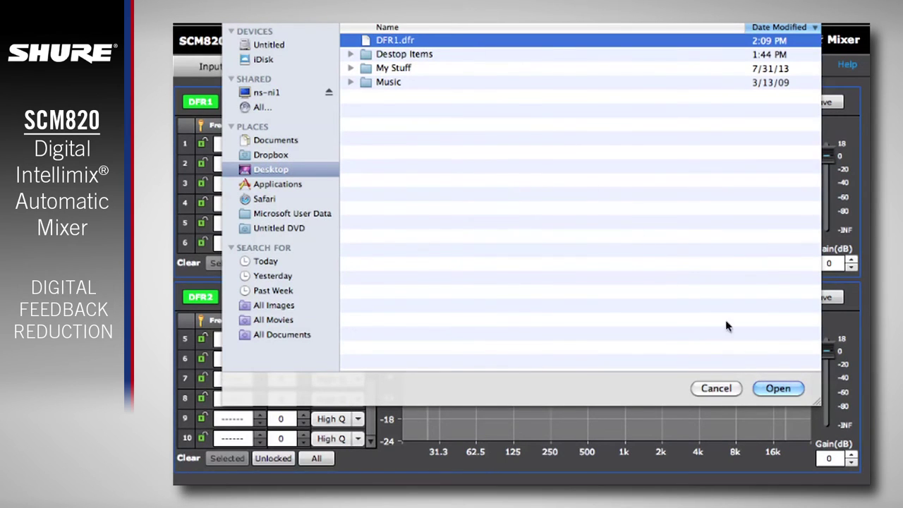
click(799, 386)
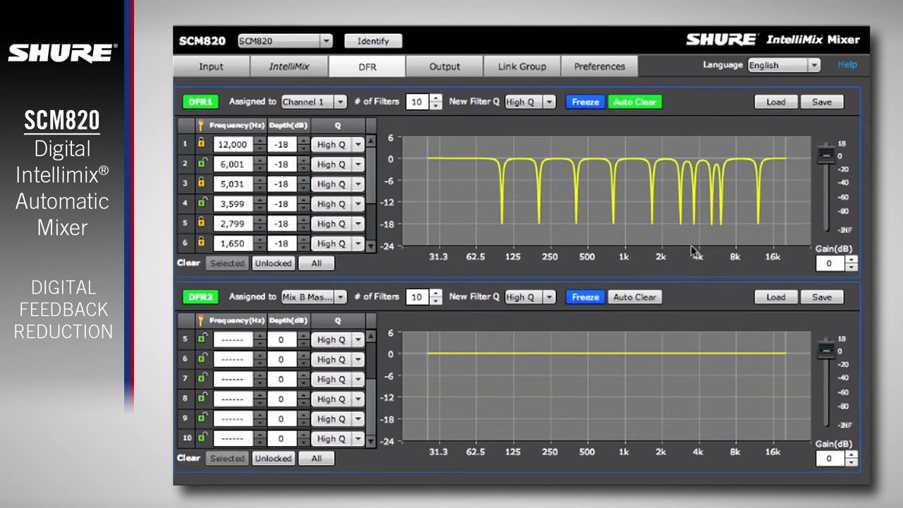
Step: Open the mixer's Preferences page to examine the options for loading and saving device settings
click(634, 76)
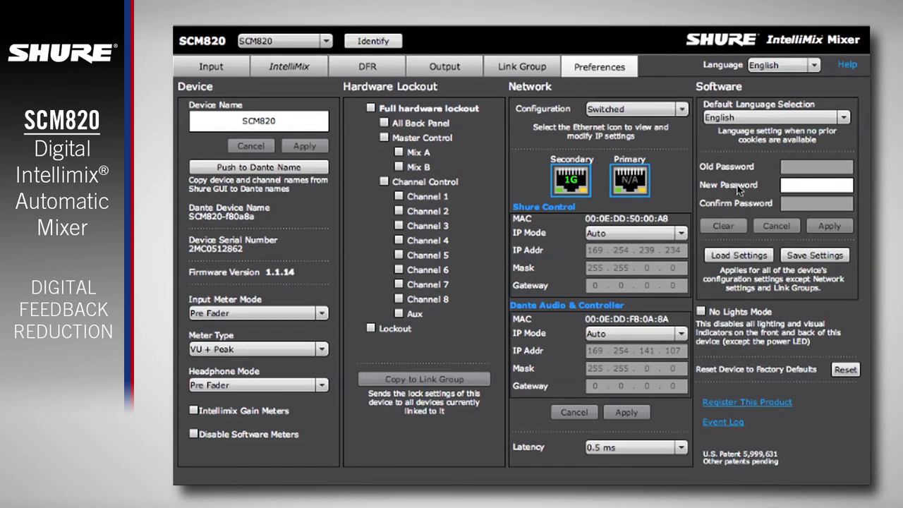